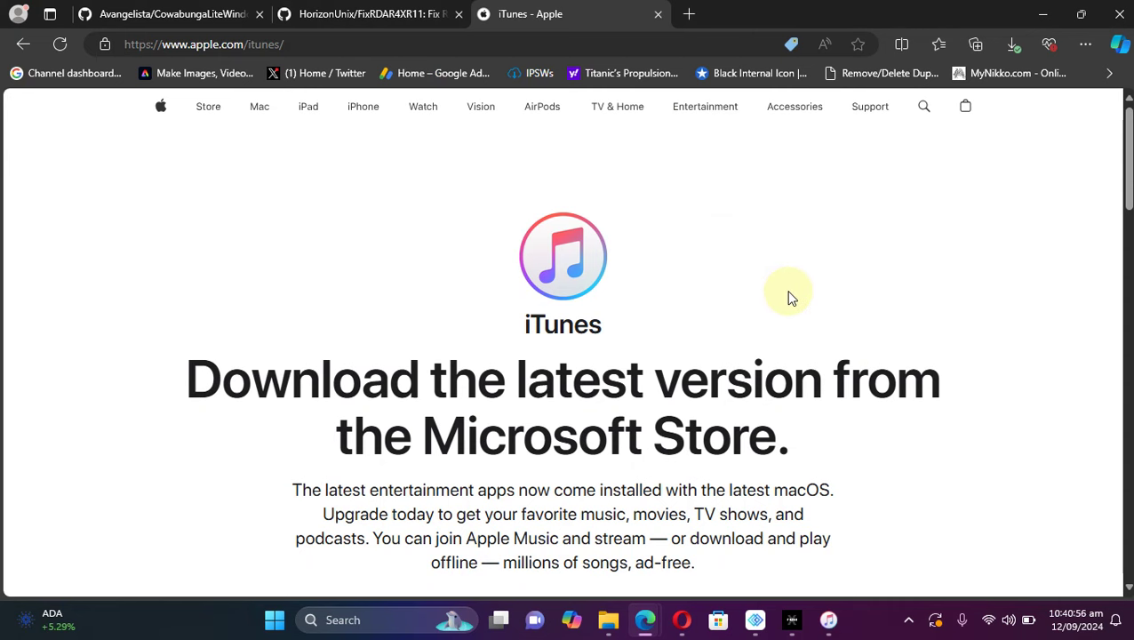
Open the Cowabunga Lite 1.0.2 GitHub release and scroll to its CowabungaLite.zip asset
{"action": "left_click_drag", "start_coordinate": [1128, 156], "coordinate": [1128, 258]}
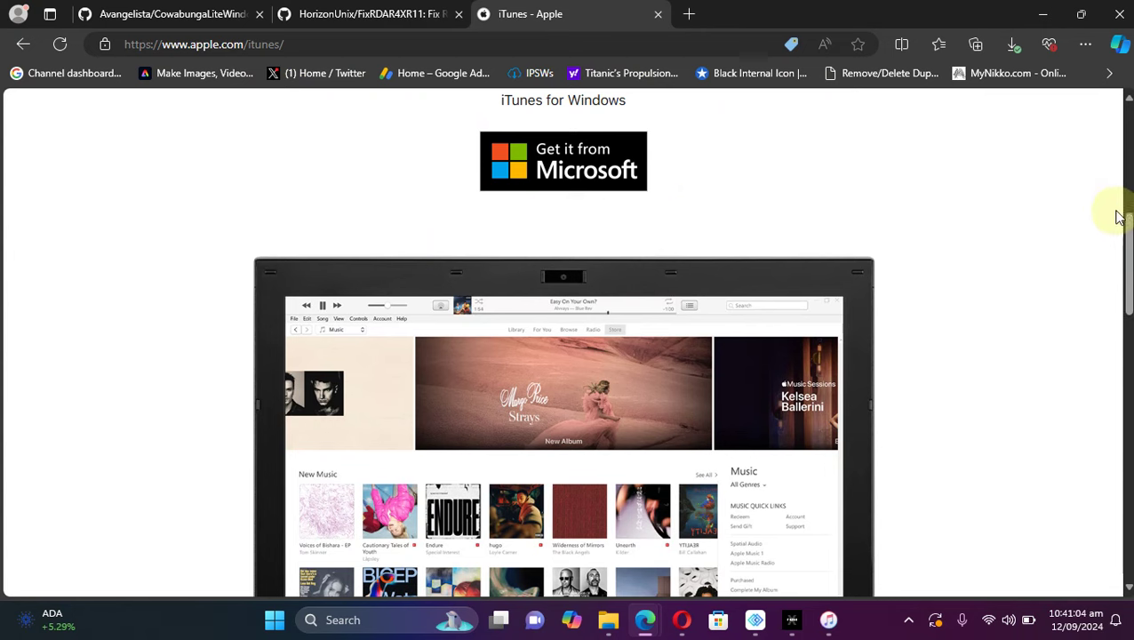
{"action": "scroll", "coordinate": [1125, 258], "scroll_direction": "down", "scroll_amount": 1}
{"action": "scroll", "coordinate": [1127, 280], "scroll_direction": "down", "scroll_amount": 3}
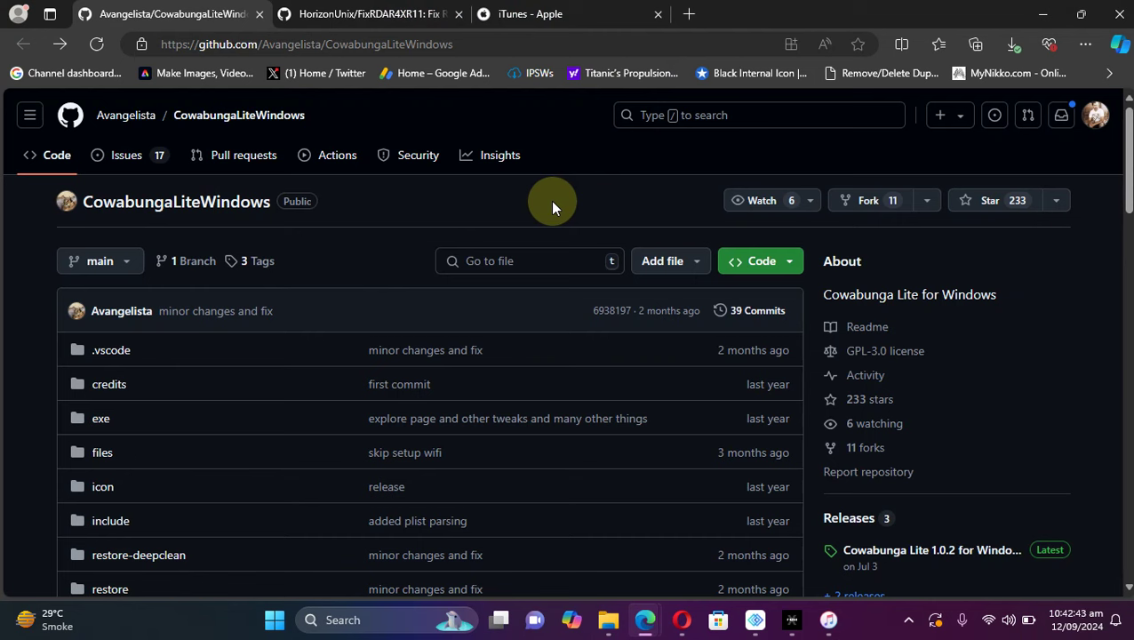
{"action": "left_click", "coordinate": [925, 553]}
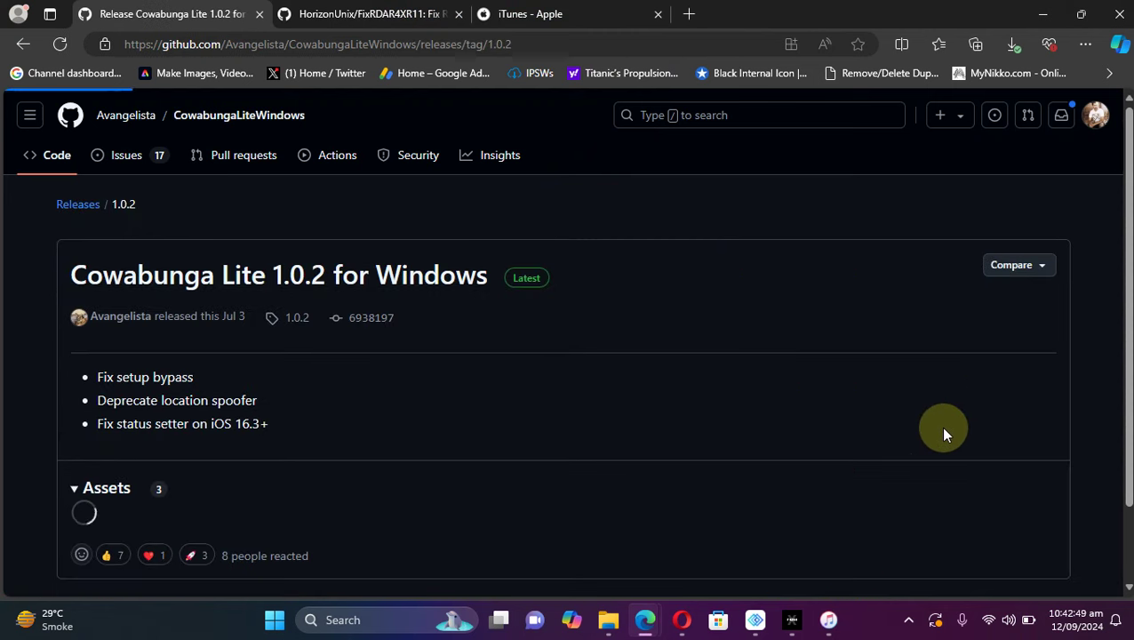
{"action": "scroll", "coordinate": [1127, 269], "scroll_direction": "down", "scroll_amount": 1}
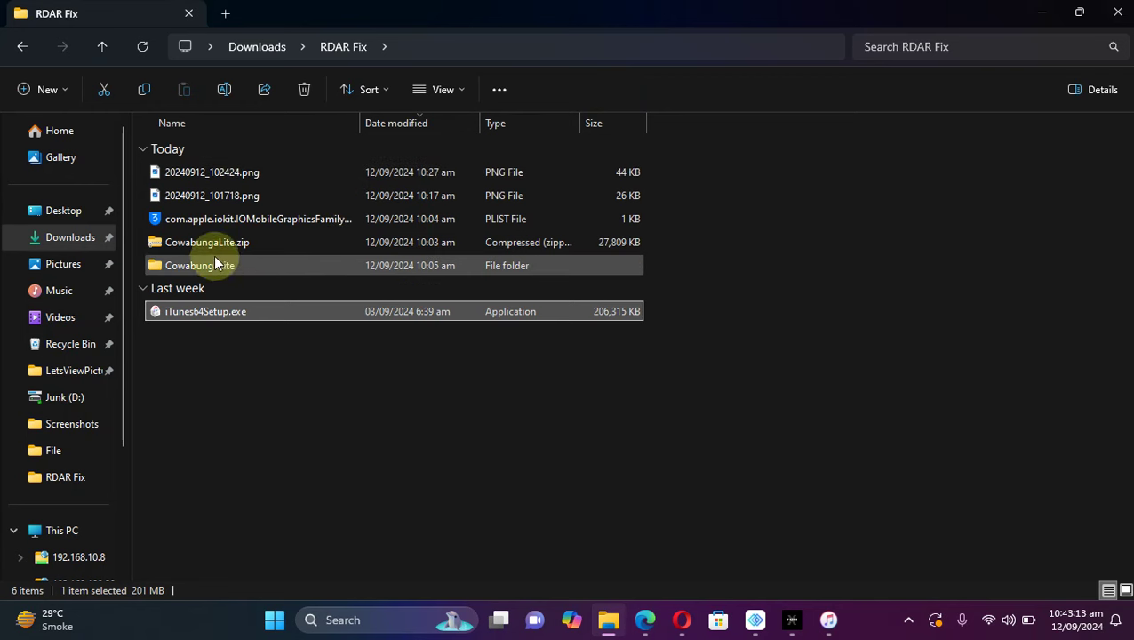
Launch CowabungaLite.exe from the already extracted CowabungaLite folder in RDAR Fix
{"action": "left_click", "coordinate": [213, 240]}
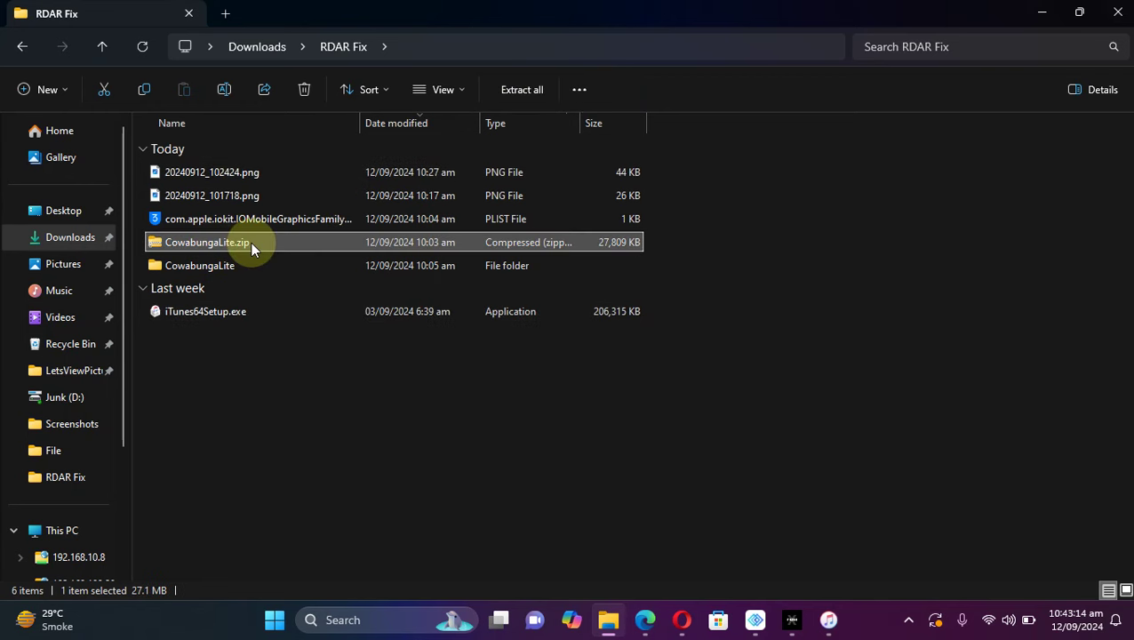
{"action": "right_click", "coordinate": [206, 242]}
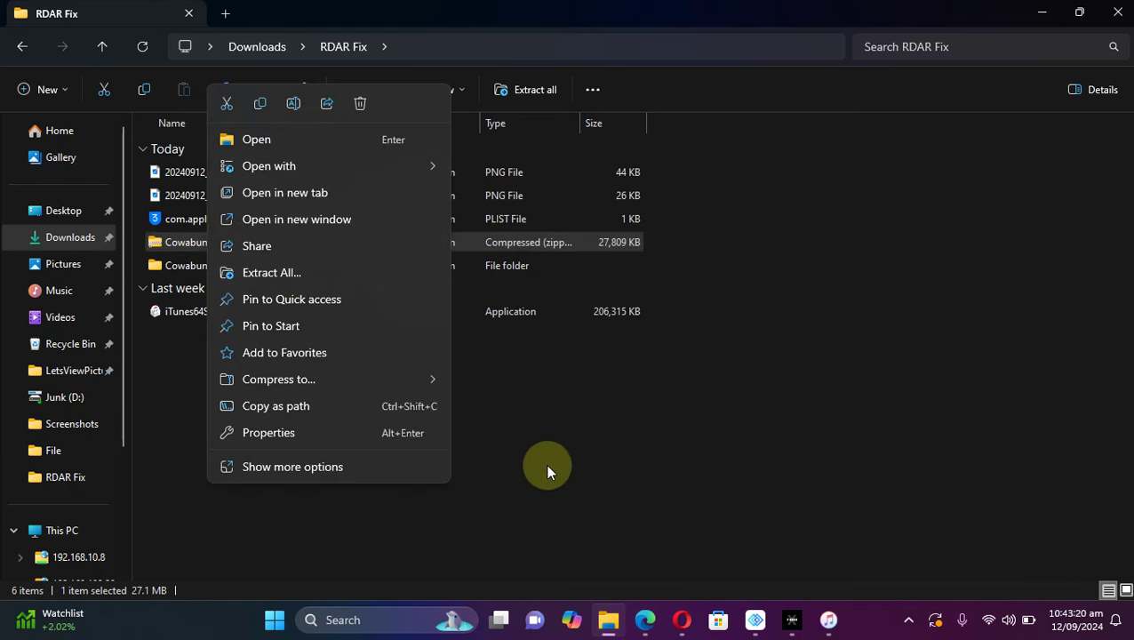
{"action": "left_click", "coordinate": [547, 469]}
{"action": "left_click", "coordinate": [196, 265]}
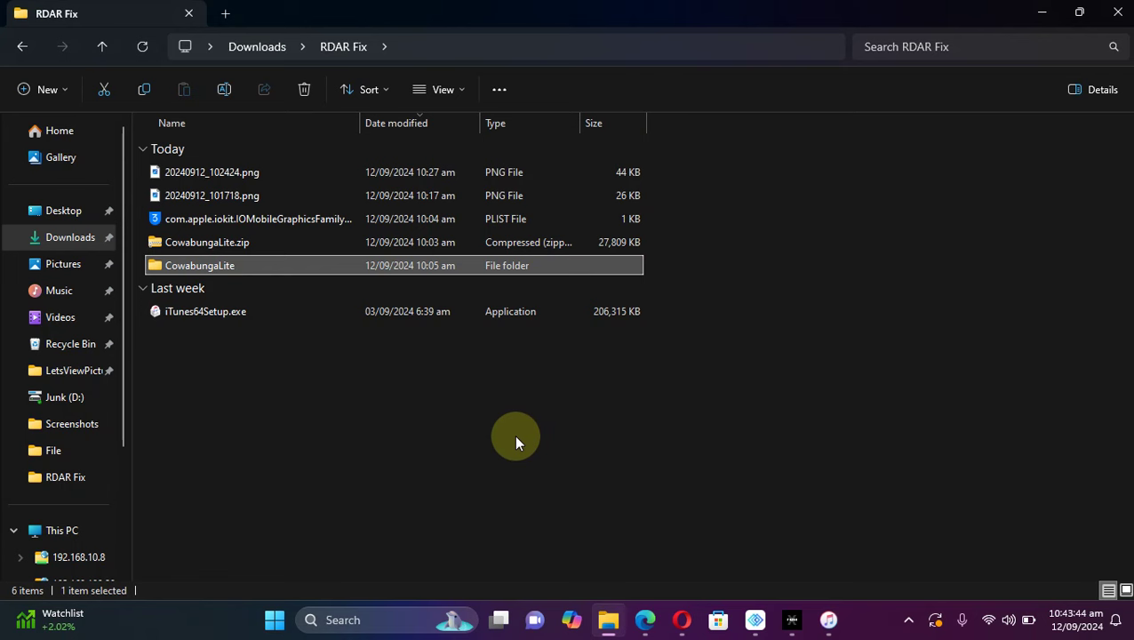
{"action": "double_click", "coordinate": [207, 265]}
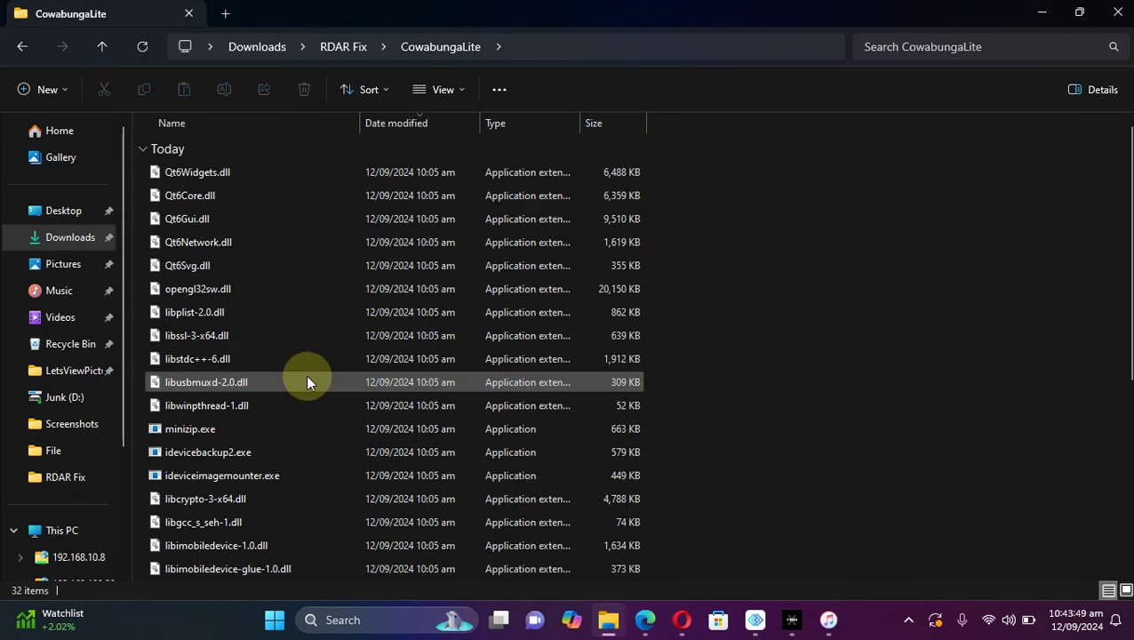
{"action": "scroll", "coordinate": [224, 526], "scroll_direction": "down", "scroll_amount": 2}
{"action": "double_click", "coordinate": [216, 517]}
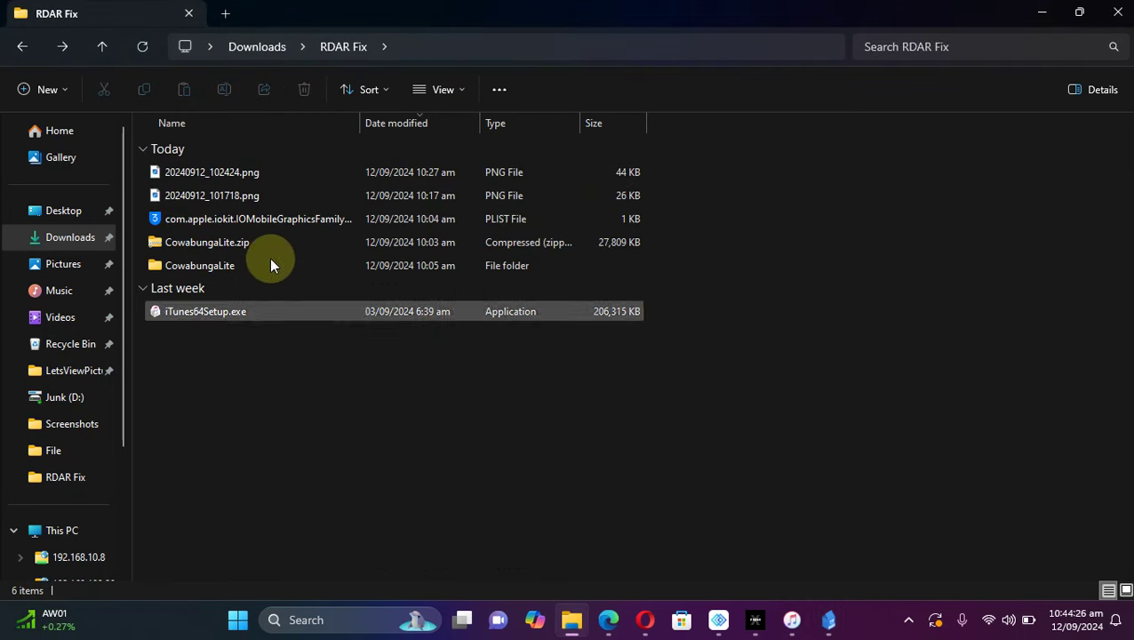
Open the FixRDAR4XR11 'RDAR Fix' release listing com.apple.iokit.IOMobileGraphicsFamily.plist
{"action": "left_click", "coordinate": [267, 217]}
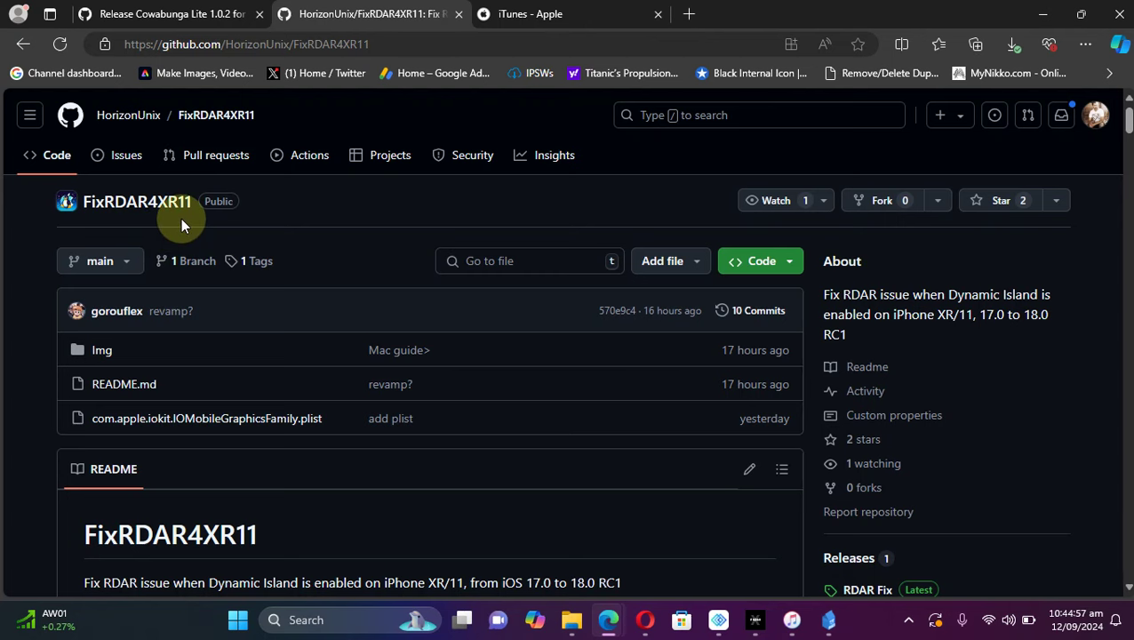
{"action": "scroll", "coordinate": [367, 222], "scroll_direction": "down", "scroll_amount": 2}
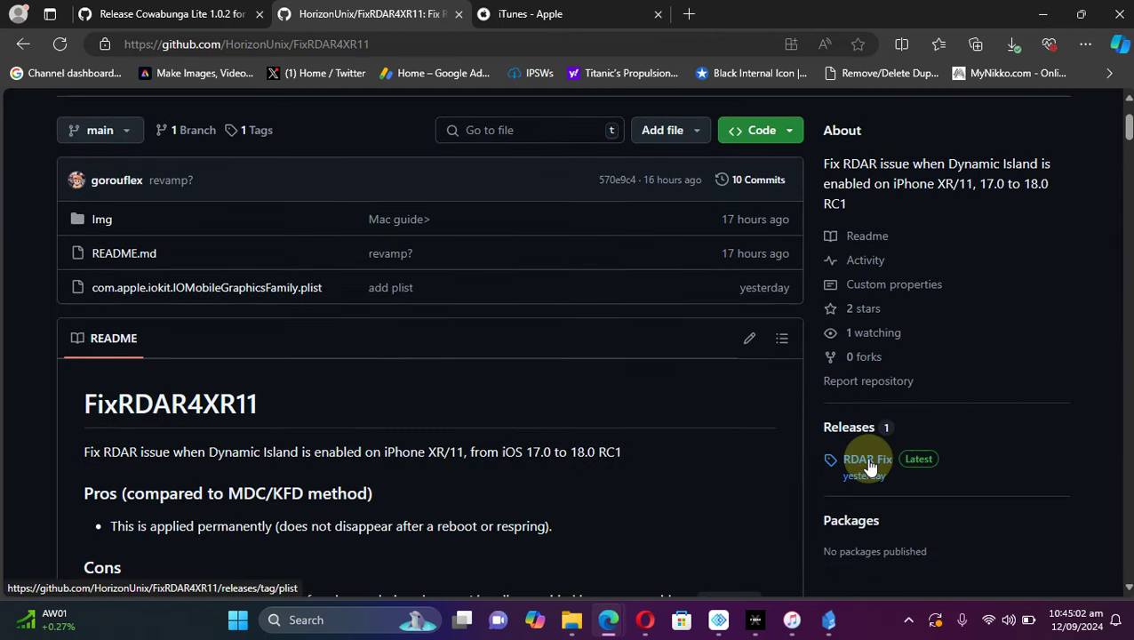
{"action": "left_click", "coordinate": [870, 468]}
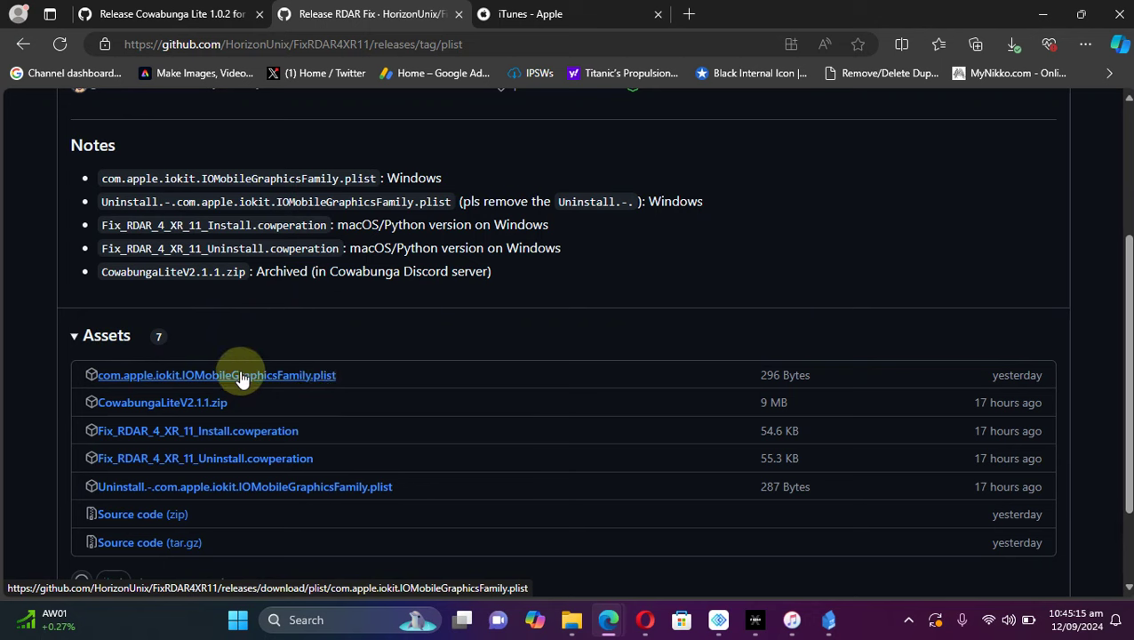
Copy the IOMobileGraphicsFamily plist, then open %appdata%\CowabungaLite\Workspace
{"action": "left_click_drag", "start_coordinate": [384, 178], "coordinate": [442, 184]}
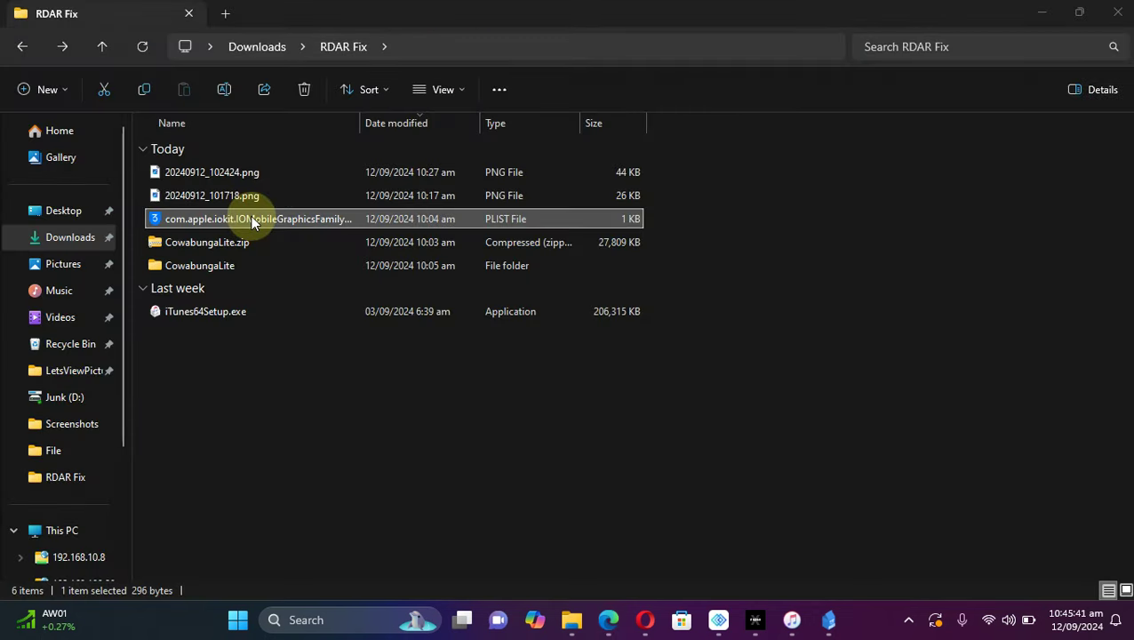
{"action": "left_click", "coordinate": [252, 220]}
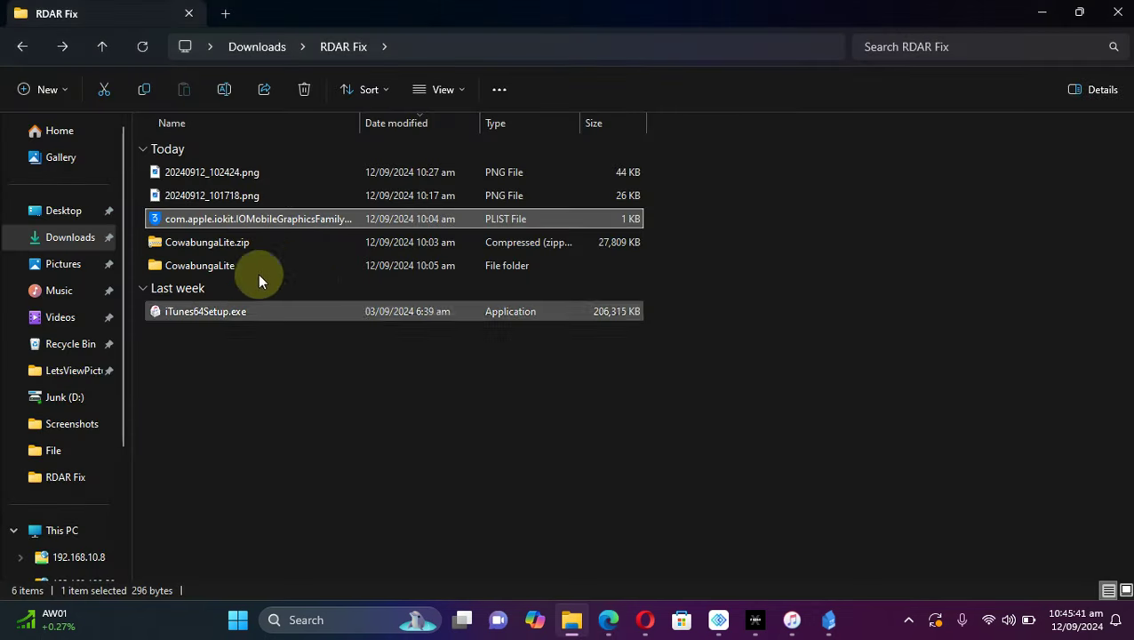
{"action": "right_click", "coordinate": [258, 223]}
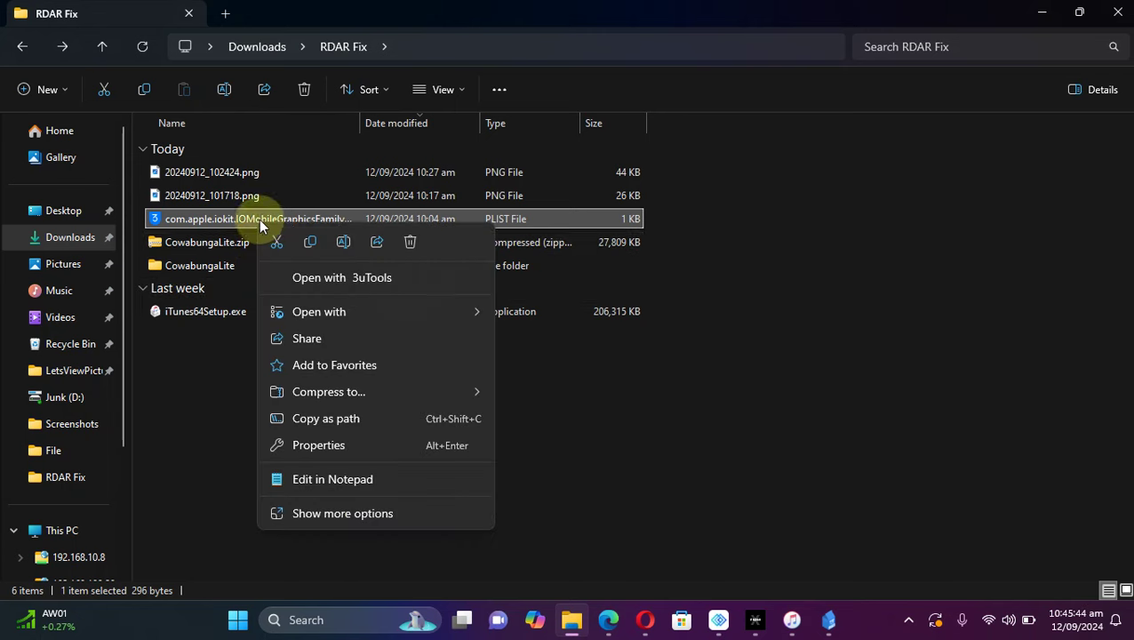
{"action": "left_click", "coordinate": [309, 241]}
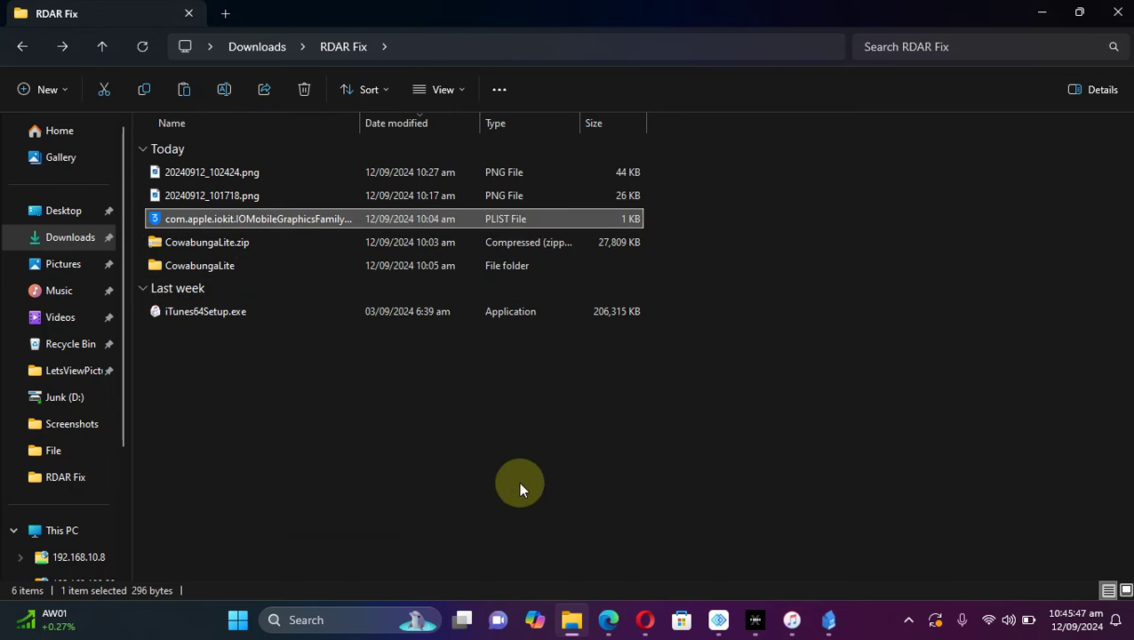
{"action": "key", "text": "super+r"}
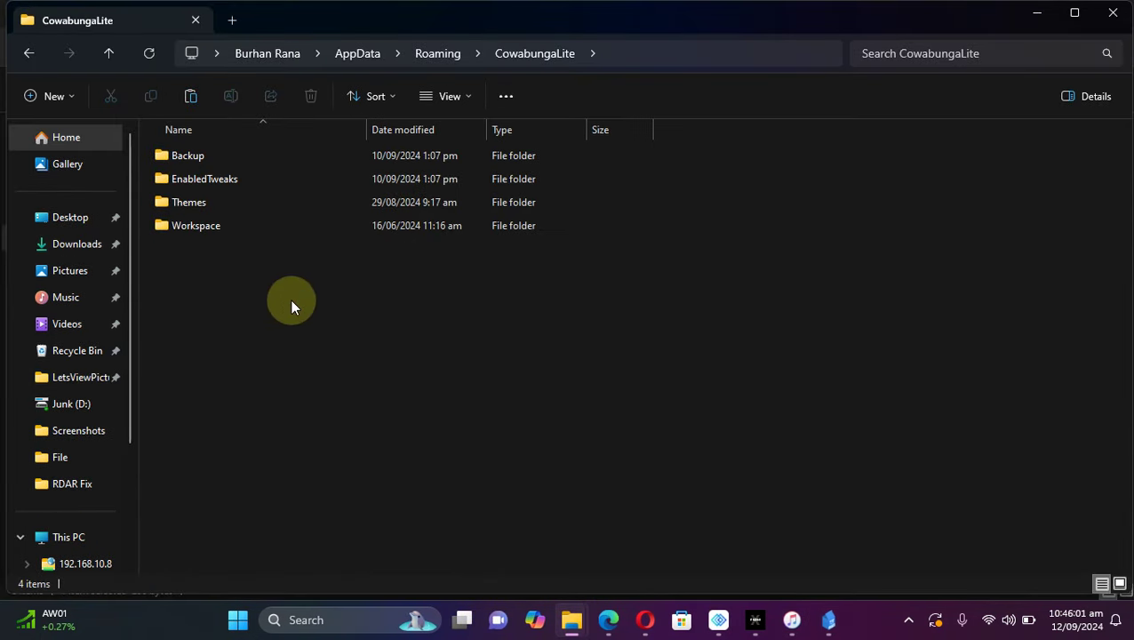
{"action": "double_click", "coordinate": [210, 226]}
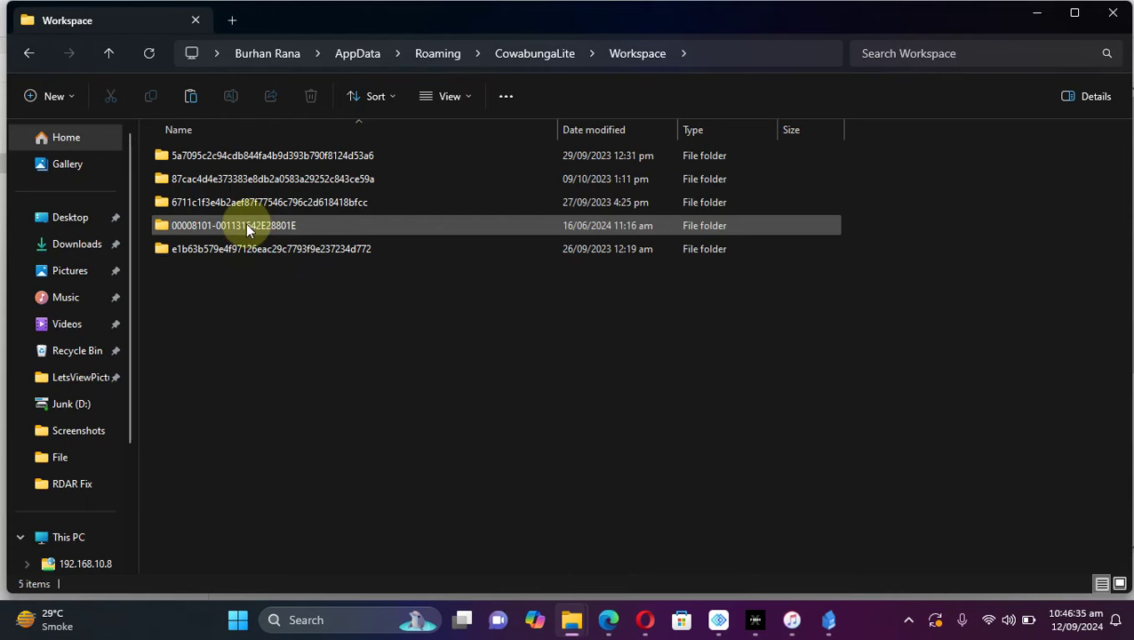
{"action": "left_click", "coordinate": [253, 227]}
Paste the plist into the iPhone's SkipSetup\ManagedPreferencesDomain\mobile folder
{"action": "double_click", "coordinate": [253, 227]}
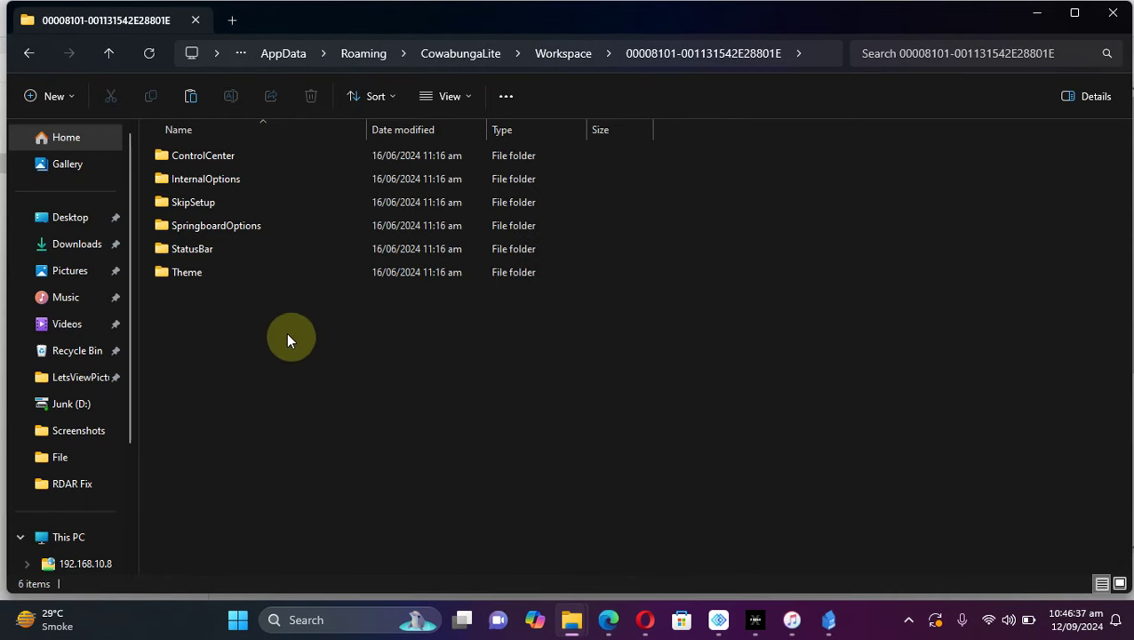
{"action": "double_click", "coordinate": [190, 199]}
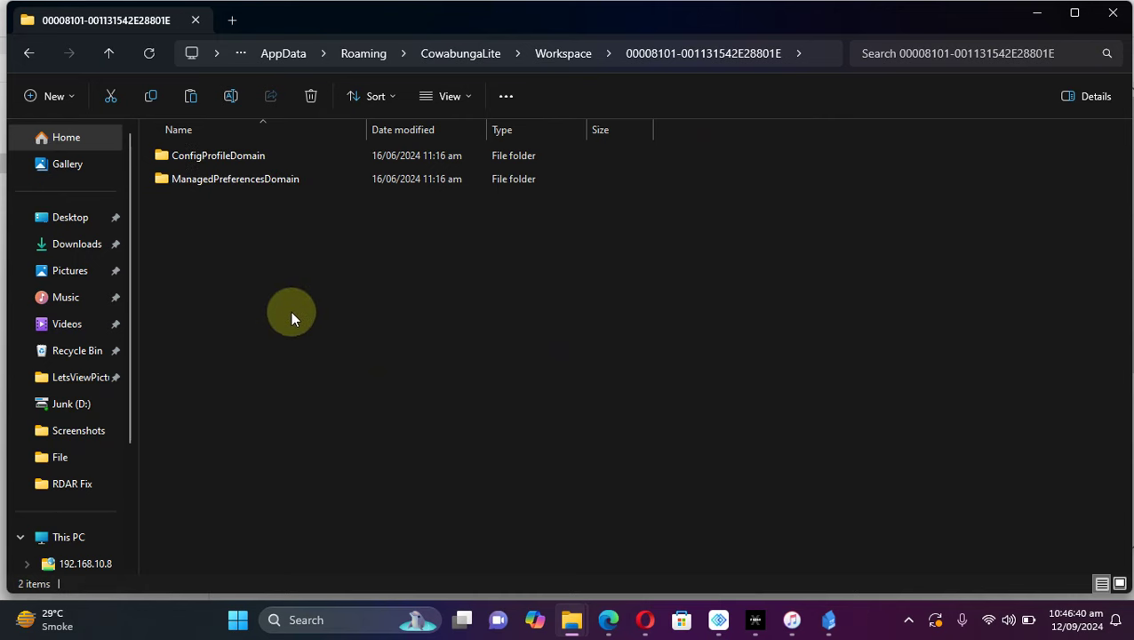
{"action": "double_click", "coordinate": [244, 180]}
{"action": "left_click", "coordinate": [199, 160]}
{"action": "double_click", "coordinate": [200, 160]}
{"action": "right_click", "coordinate": [373, 342]}
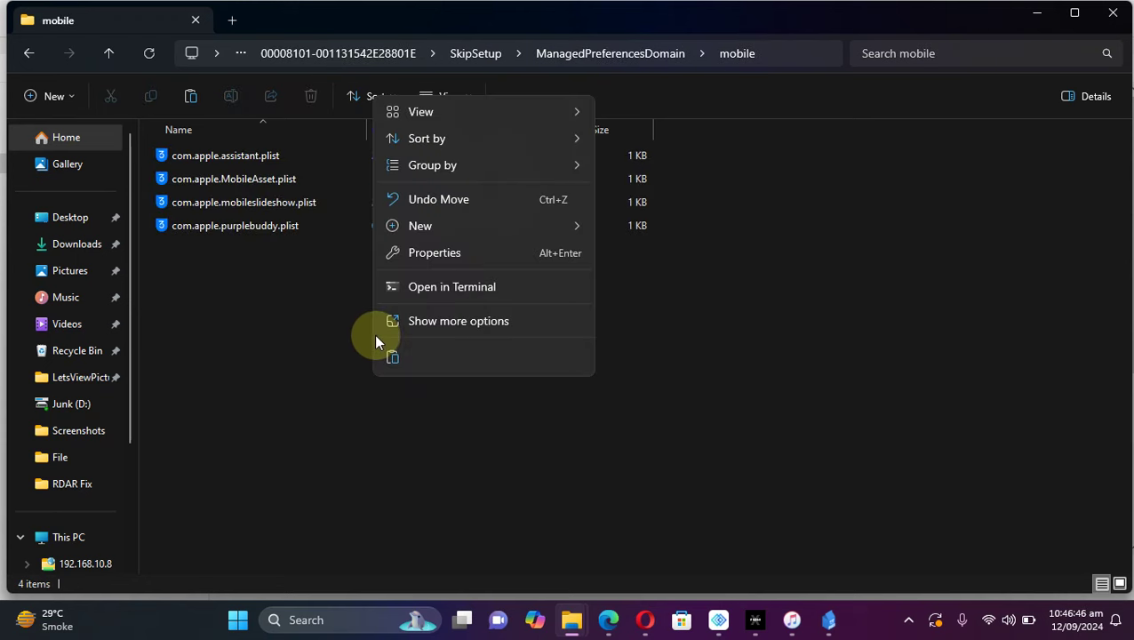
{"action": "left_click", "coordinate": [391, 359]}
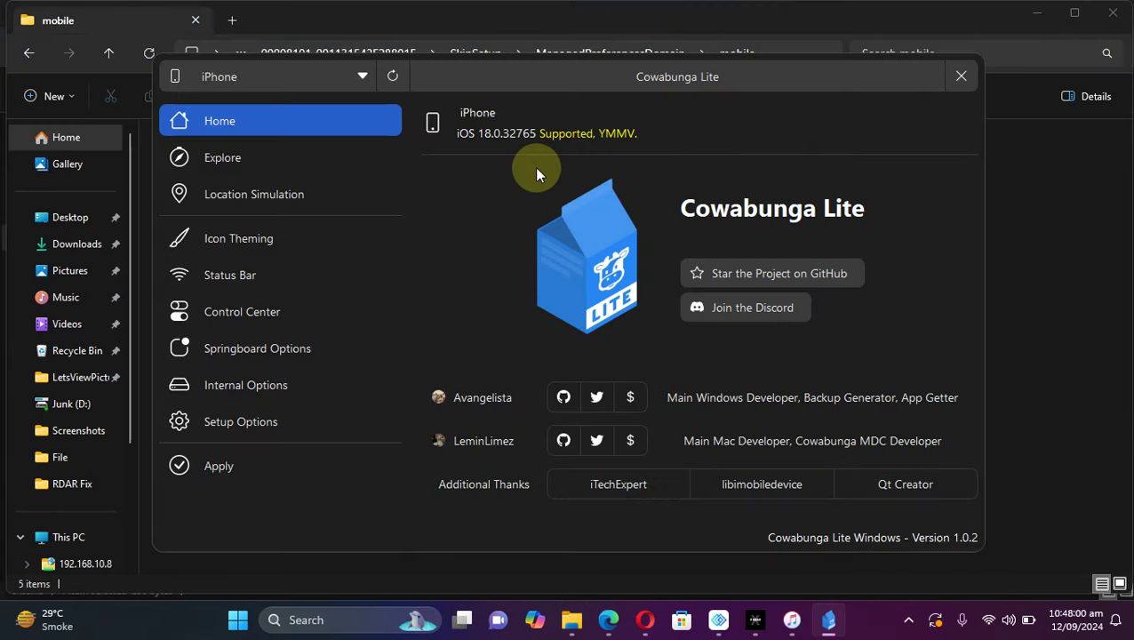
Apply the Setup Options tweaks with Skip Setup checked and confirm the success message
{"action": "left_click", "coordinate": [238, 420]}
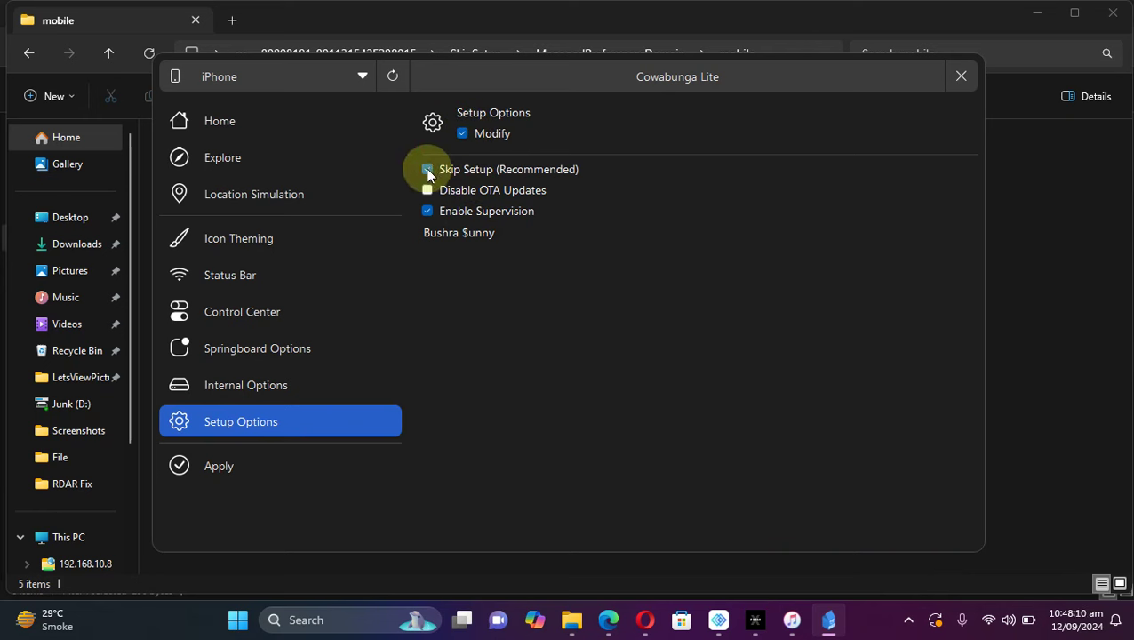
{"action": "left_click", "coordinate": [218, 468]}
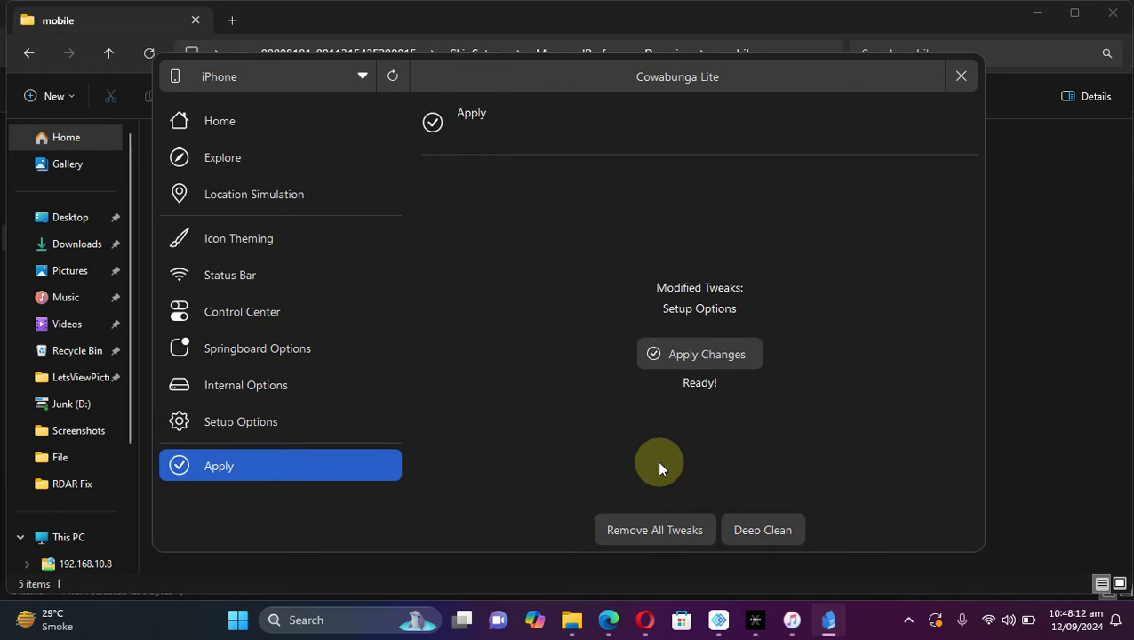
{"action": "left_click", "coordinate": [705, 356]}
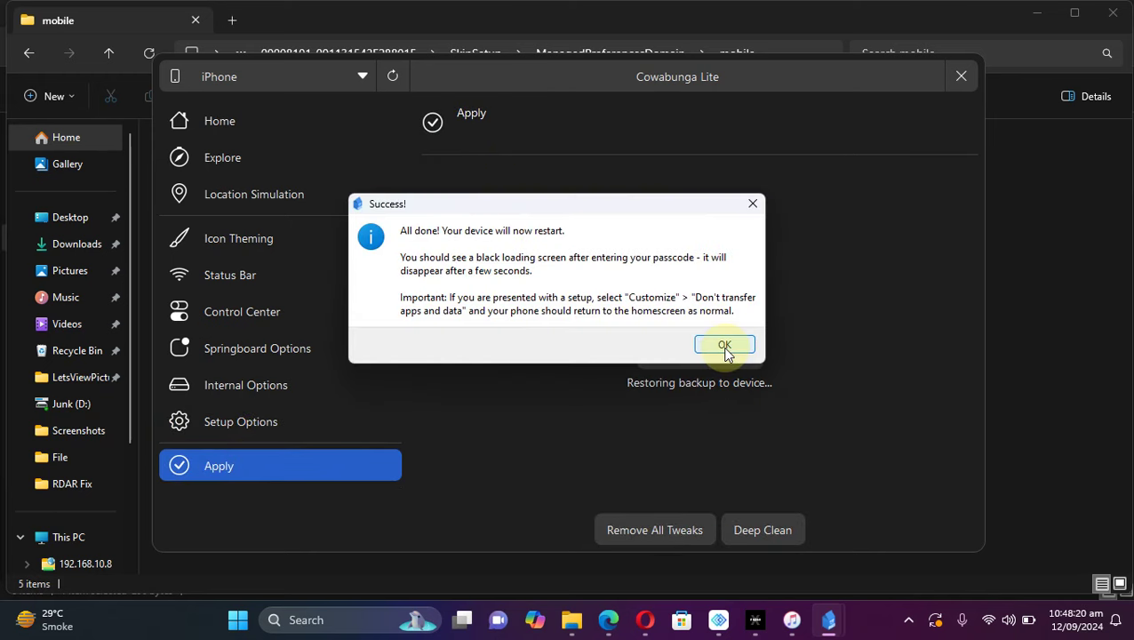
{"action": "left_click", "coordinate": [725, 348]}
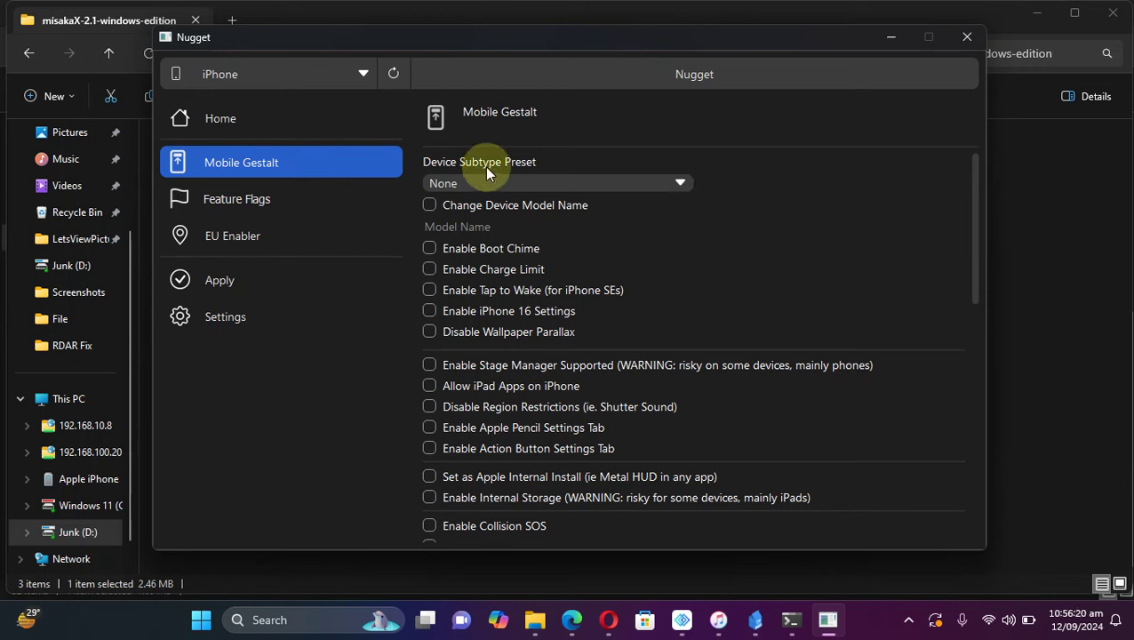
{"action": "left_click", "coordinate": [680, 183]}
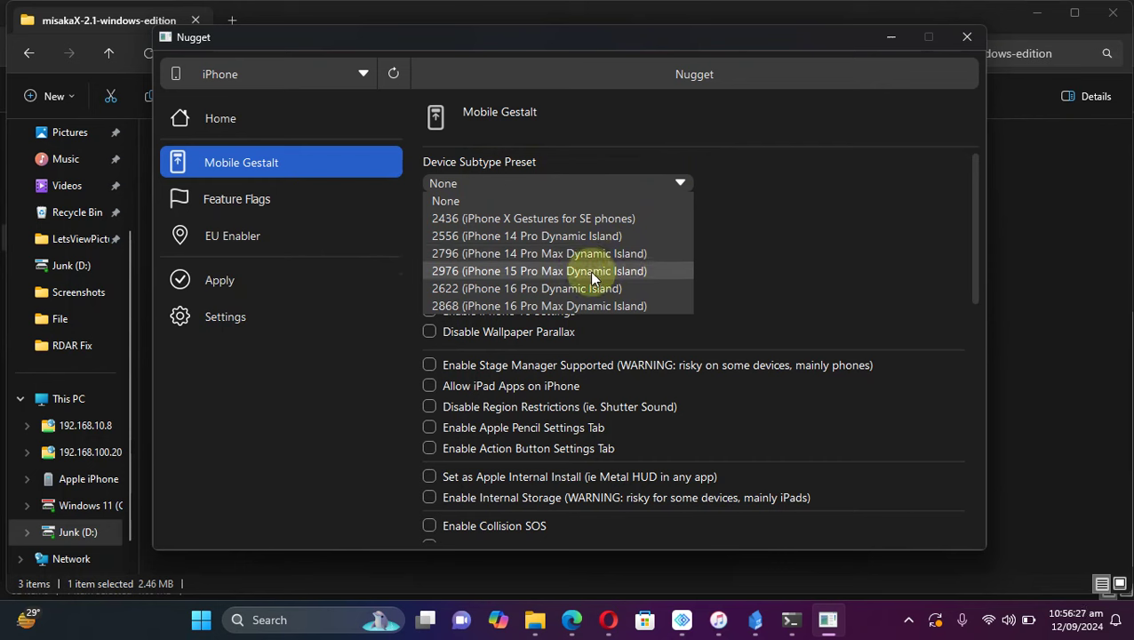
{"action": "left_click", "coordinate": [512, 43]}
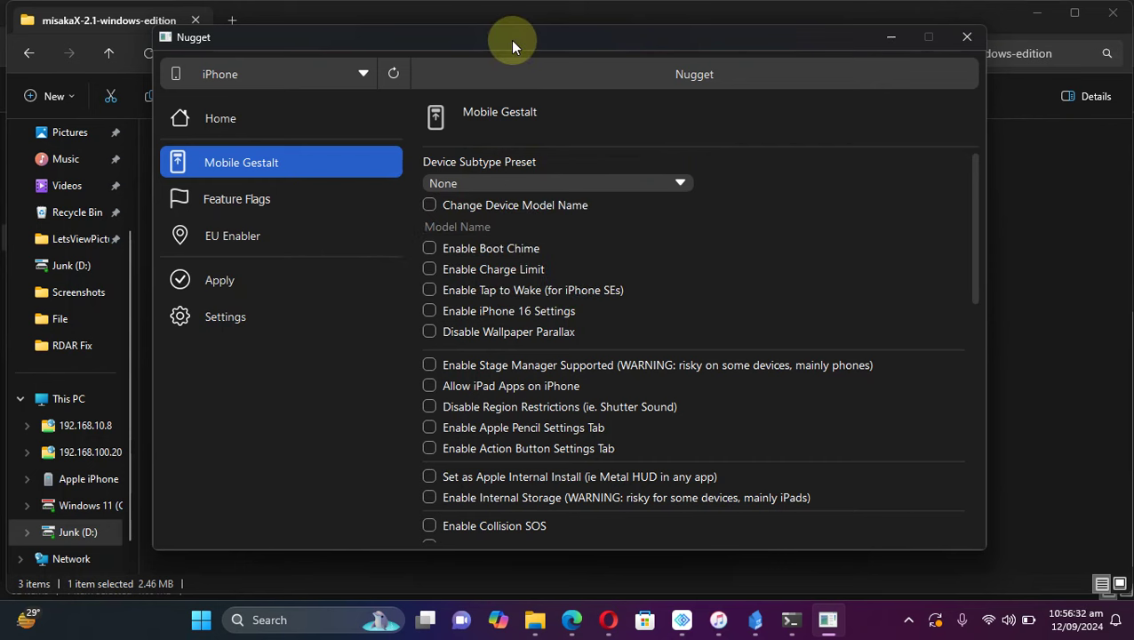